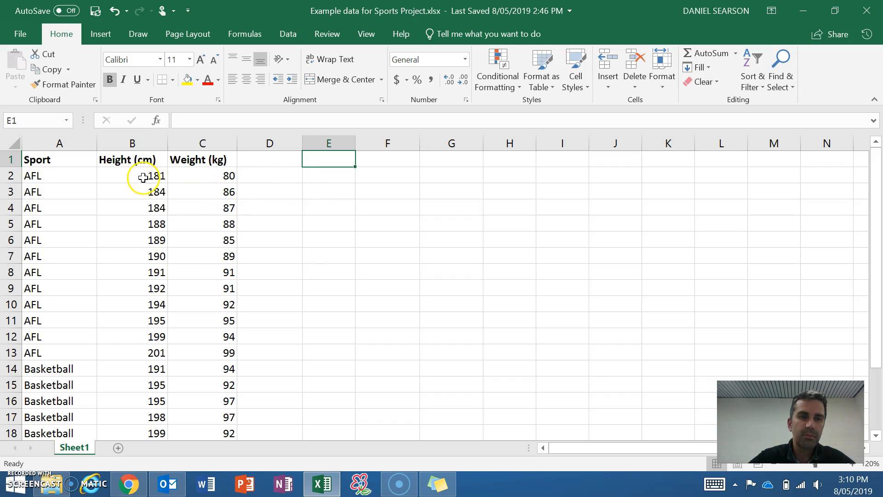
# Insert a markers-only scatter chart from the AFL height and weight data in B1:C13 and place it beside the data
pyautogui.moveTo(135, 166); pyautogui.dragTo(204, 354)
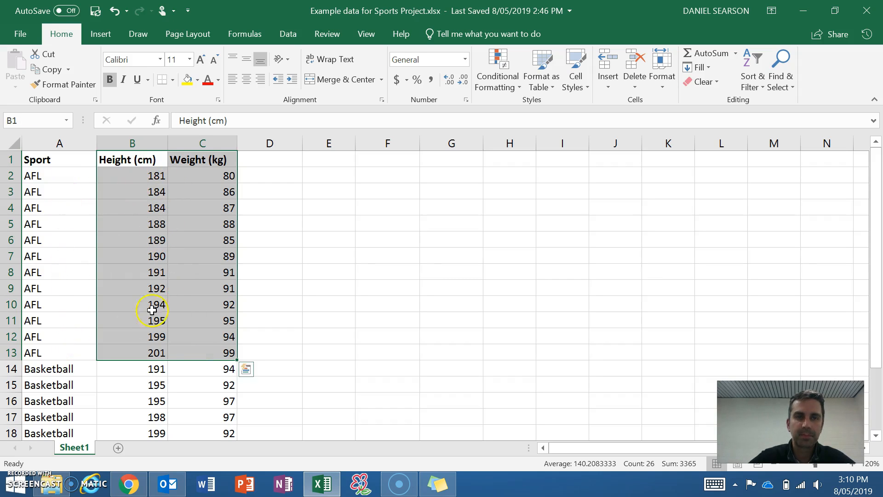
pyautogui.click(102, 34)
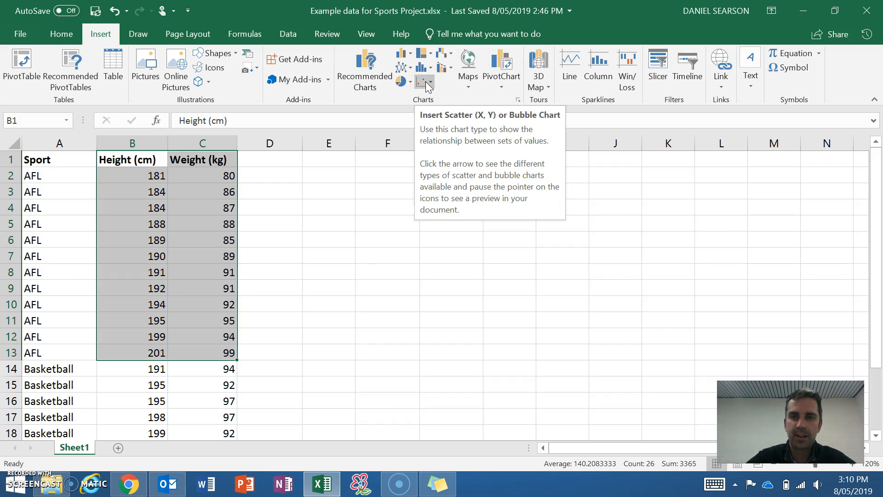
pyautogui.click(429, 84)
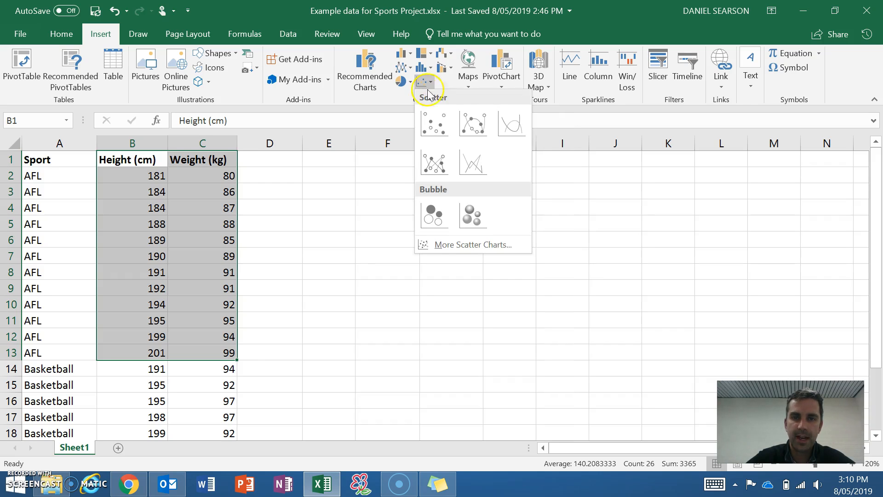
pyautogui.click(436, 131)
pyautogui.moveTo(367, 191); pyautogui.dragTo(397, 186)
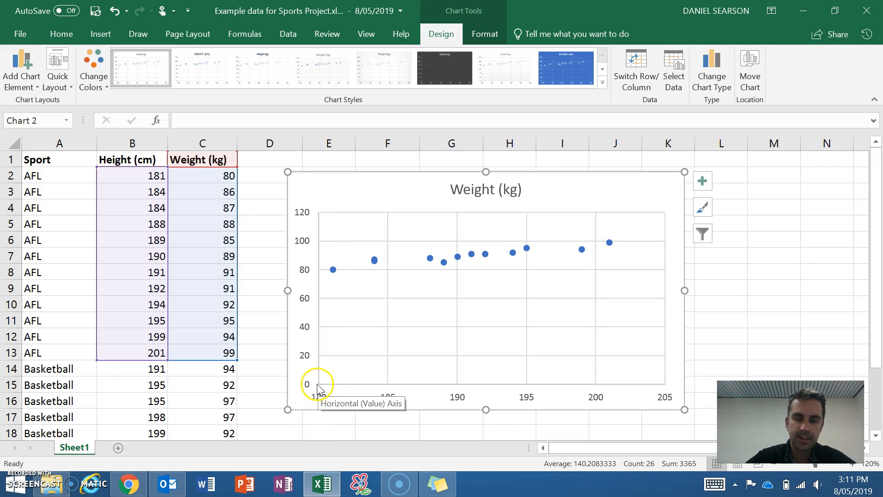
# Set the minimum bound of the chart's vertical axis to 70
pyautogui.rightClick(307, 302)
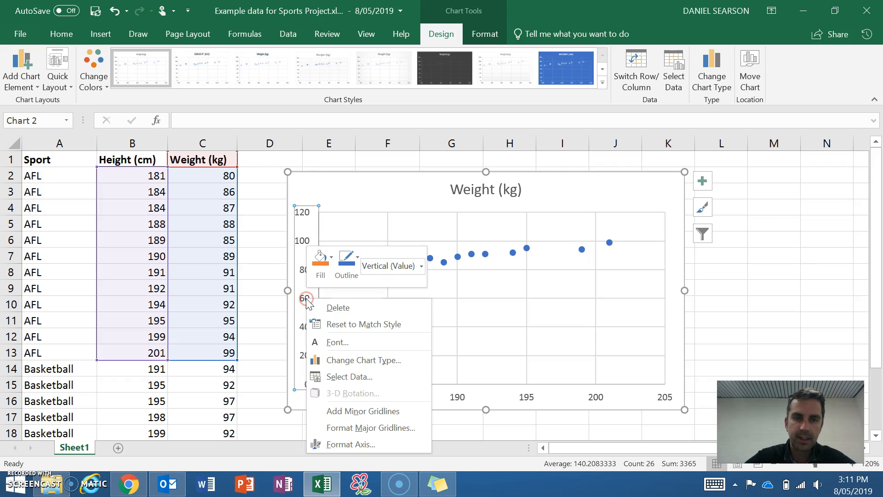
pyautogui.click(357, 443)
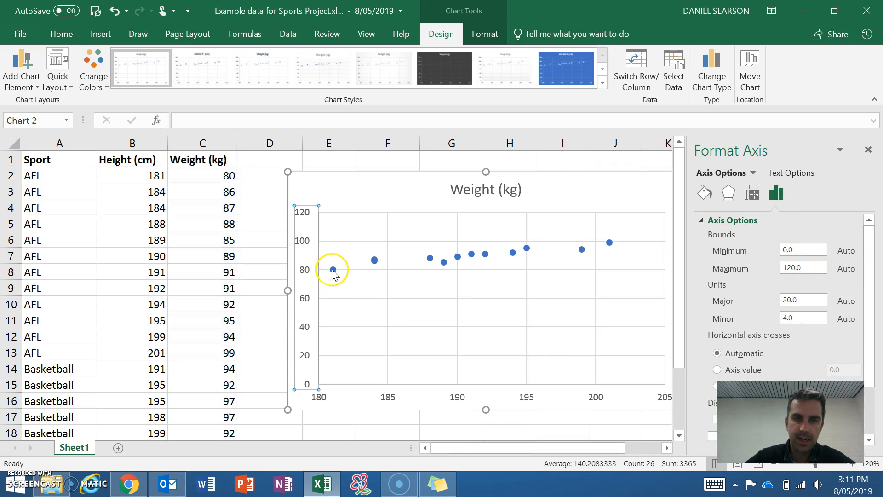
pyautogui.moveTo(333, 271)
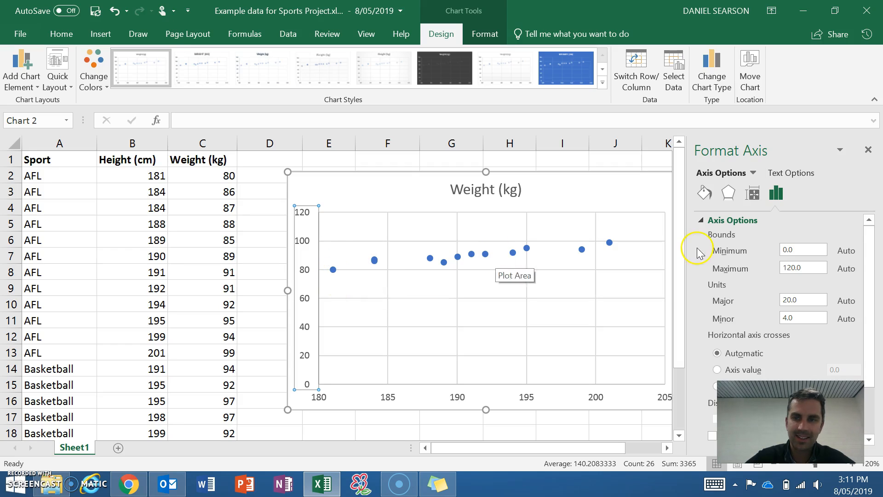
pyautogui.click(797, 251)
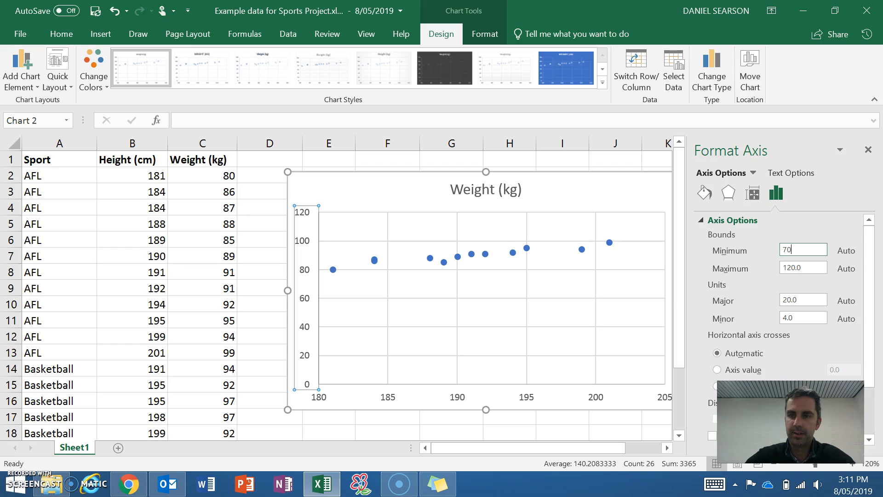
pyautogui.write('70')
pyautogui.press('Return')
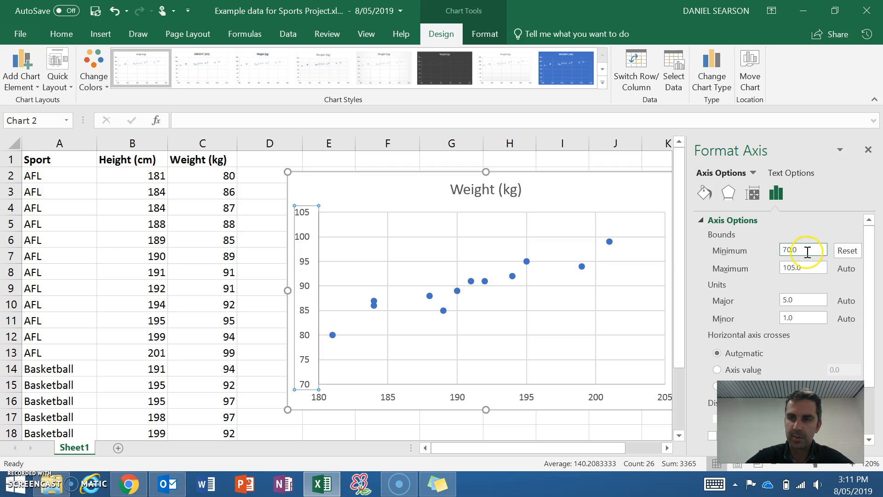
pyautogui.click(869, 152)
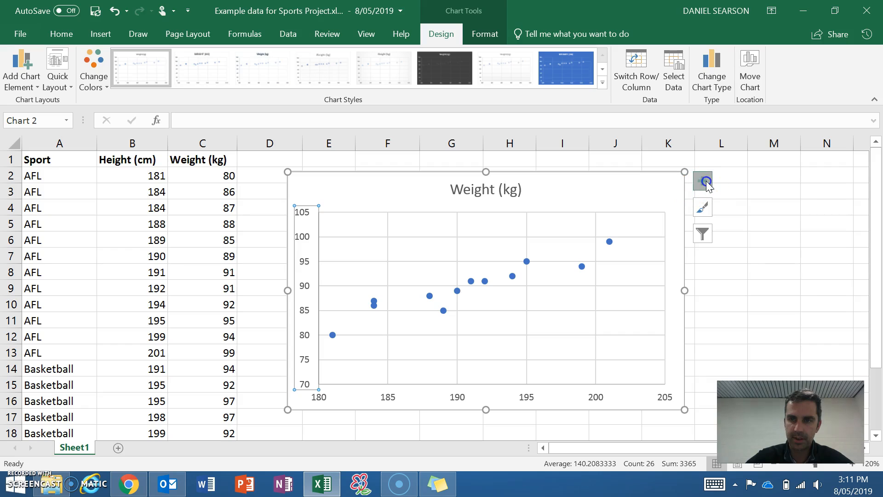
# Add axis titles to the scatter chart and name the horizontal axis "Height (cm)"
pyautogui.click(702, 180)
pyautogui.click(747, 214)
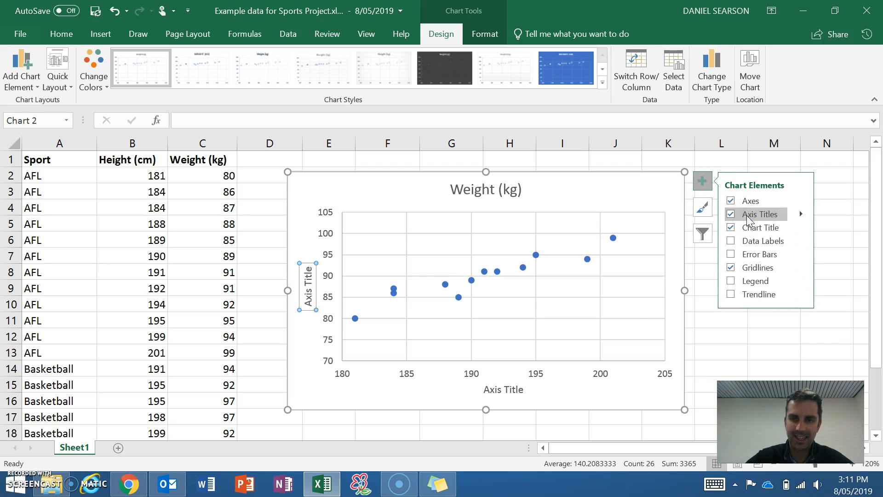
pyautogui.click(518, 390)
pyautogui.moveTo(524, 390); pyautogui.dragTo(484, 390)
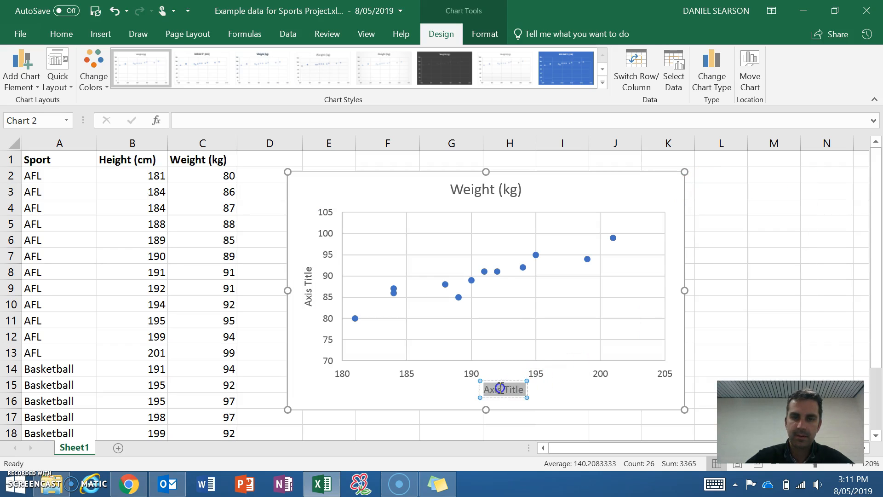
pyautogui.write('Height (')
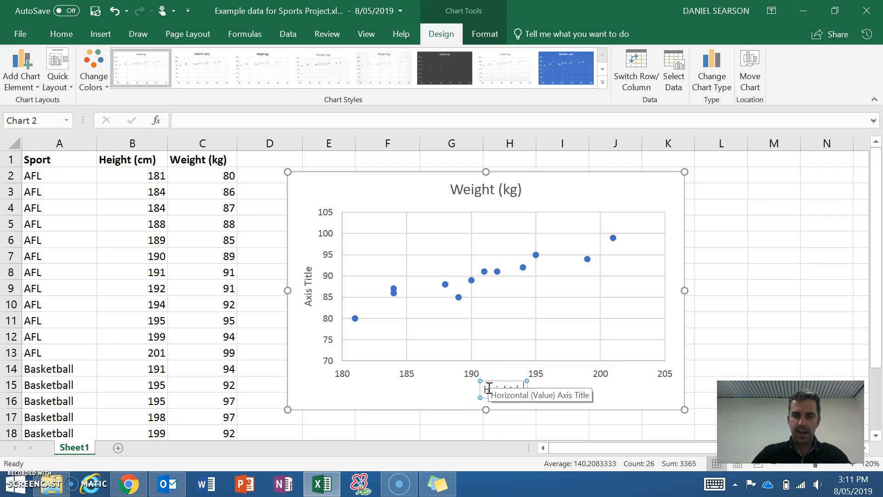
pyautogui.write('cm)')
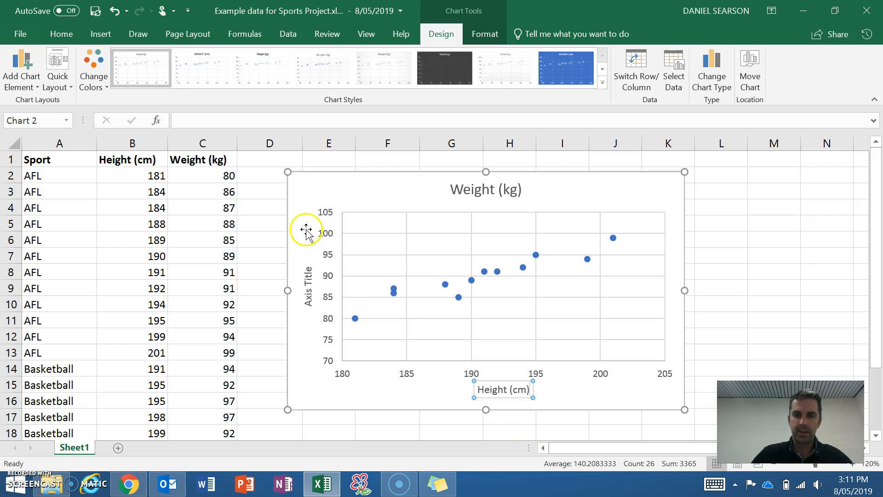
# Name the chart's vertical axis "Weight (kg)"
pyautogui.click(308, 272)
pyautogui.tripleClick(309, 270)
pyautogui.write('Weight (kg)')
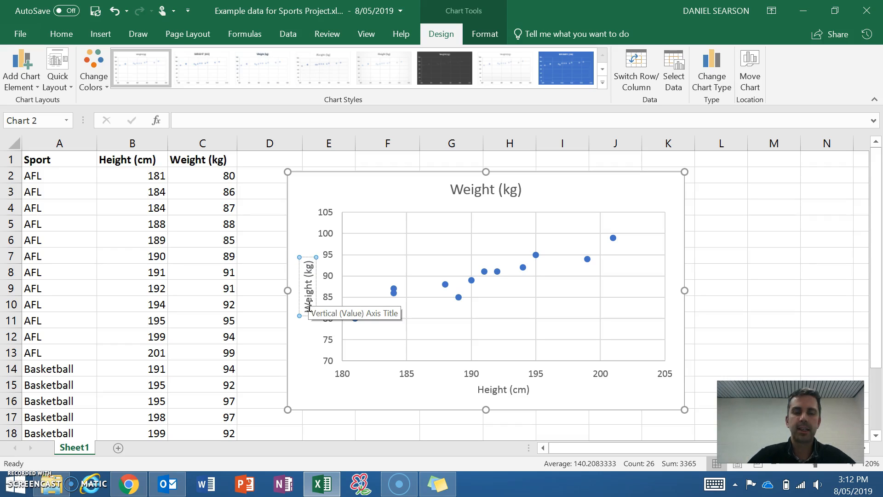
pyautogui.click(305, 344)
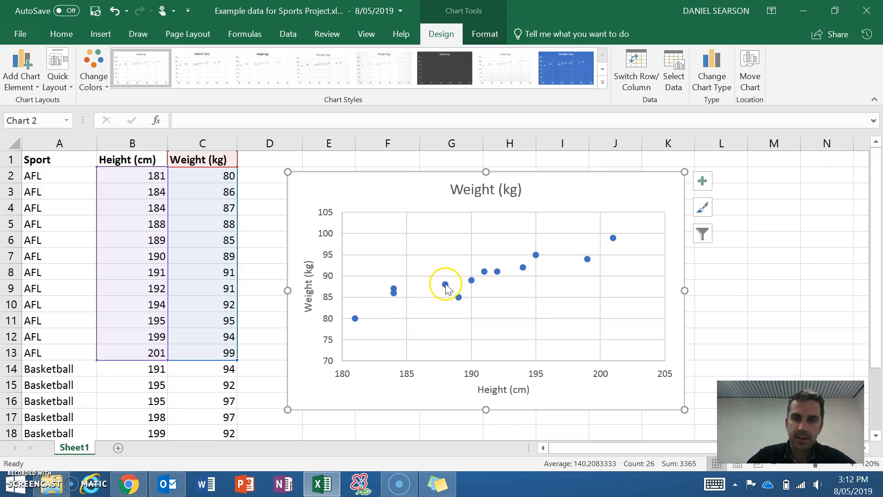
# Add a trendline to the Weight (kg) data series in the scatter chart
pyautogui.moveTo(447, 286)
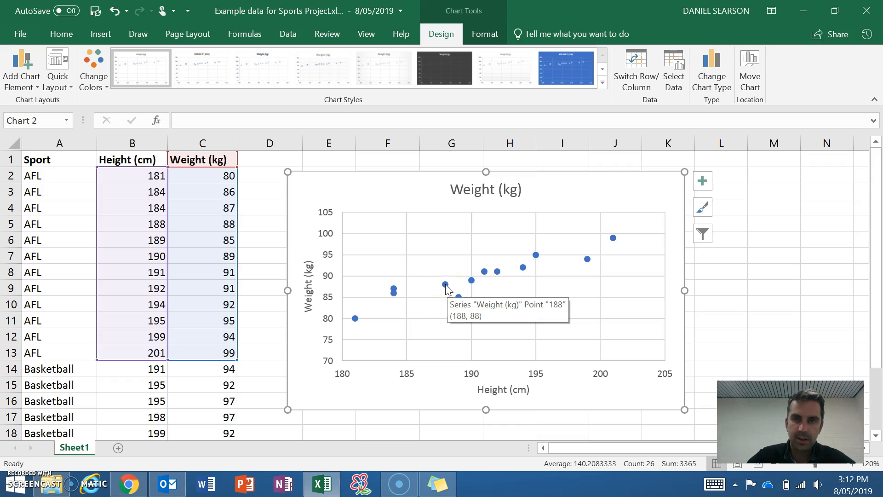
pyautogui.rightClick(446, 285)
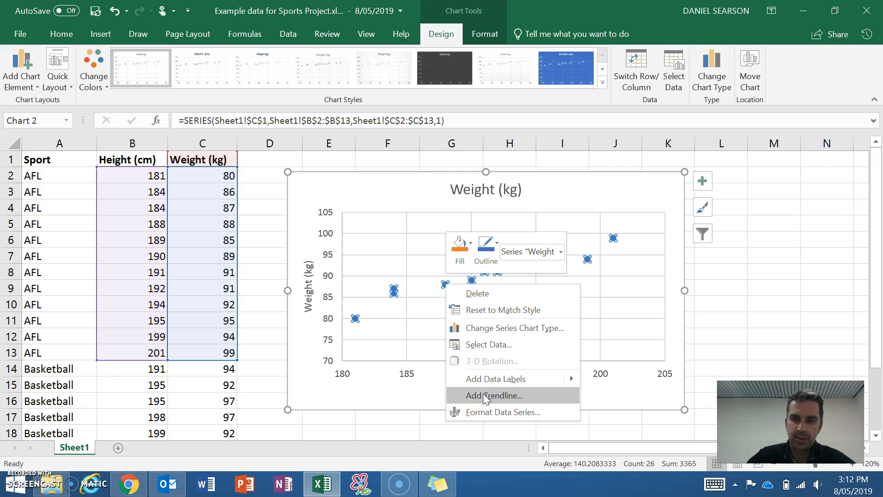
pyautogui.click(707, 181)
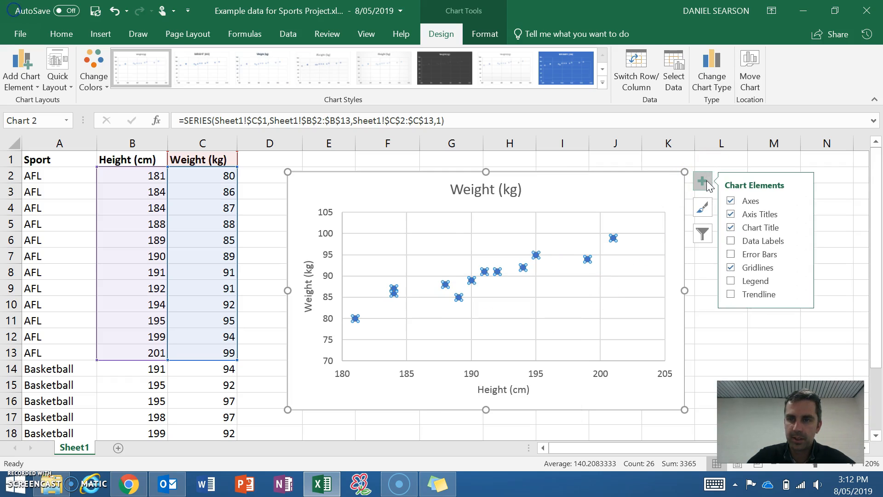
pyautogui.click(752, 294)
pyautogui.click(579, 286)
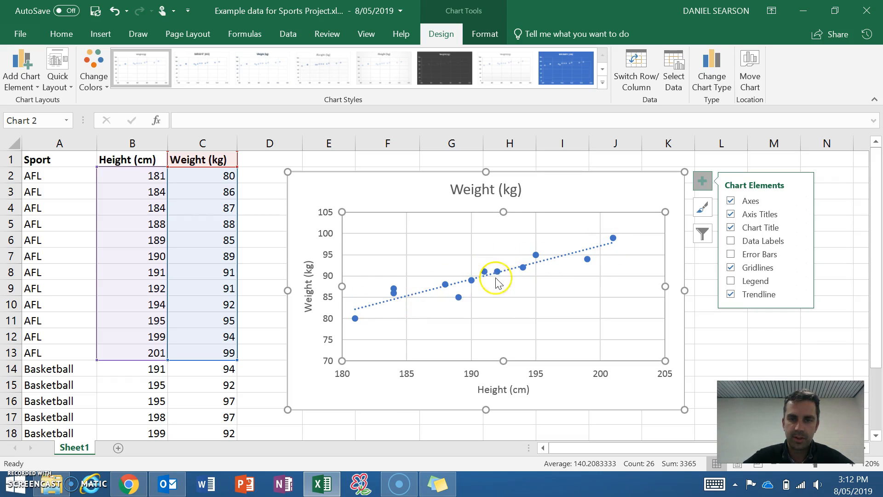
# Format the linear trendline to display its R-squared value on the chart
pyautogui.rightClick(565, 258)
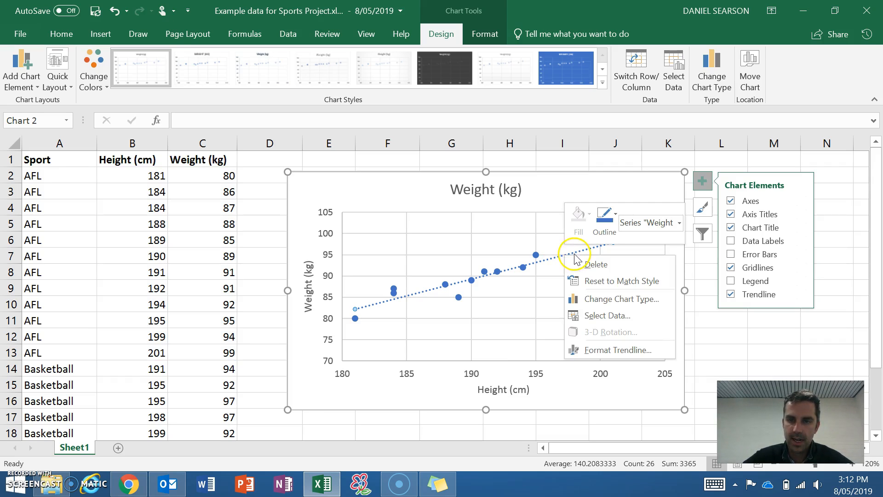
pyautogui.click(590, 353)
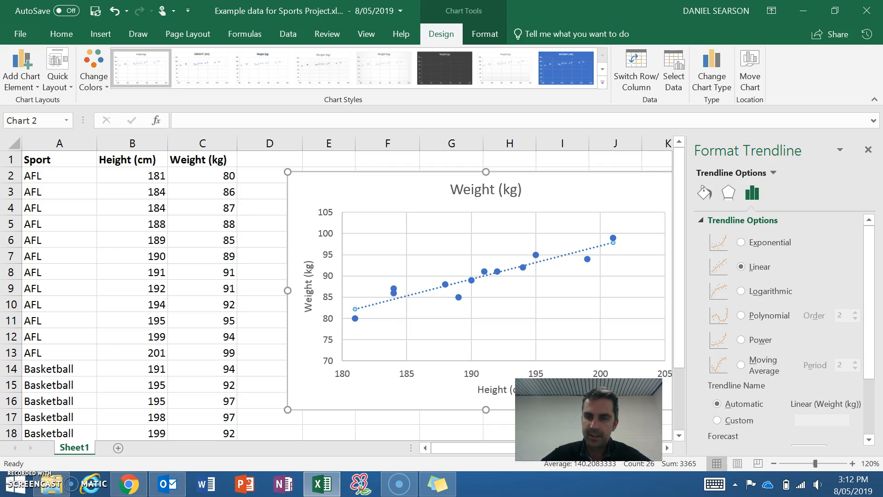
pyautogui.moveTo(871, 322); pyautogui.dragTo(869, 379)
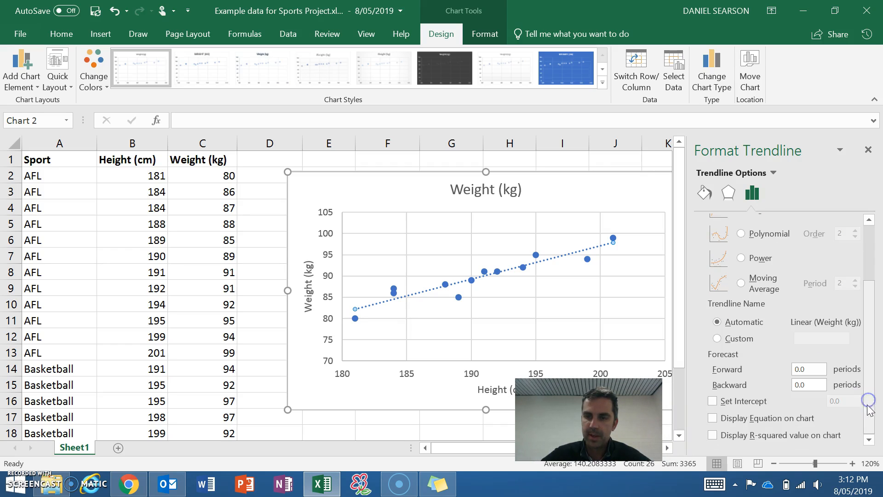
pyautogui.click(749, 436)
# Move the R-squared label just below the trendline near its upper end and close the formatting options
pyautogui.click(616, 239)
pyautogui.moveTo(577, 243); pyautogui.dragTo(571, 272)
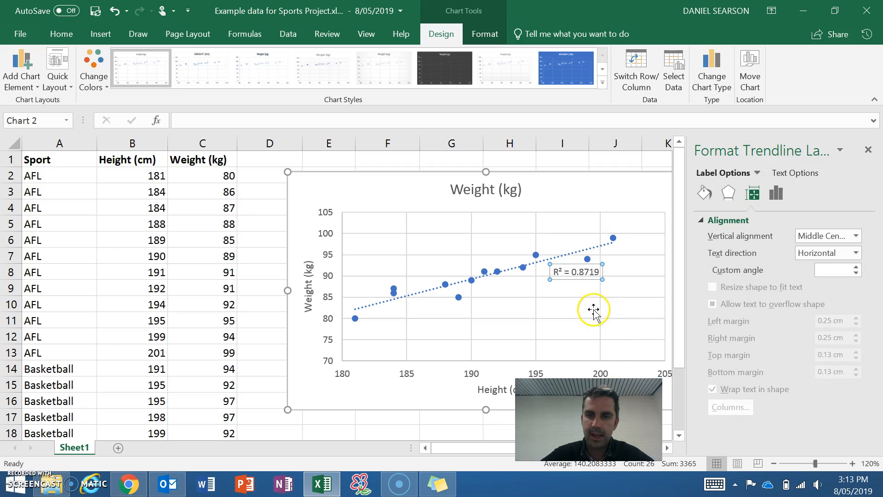
pyautogui.click(868, 150)
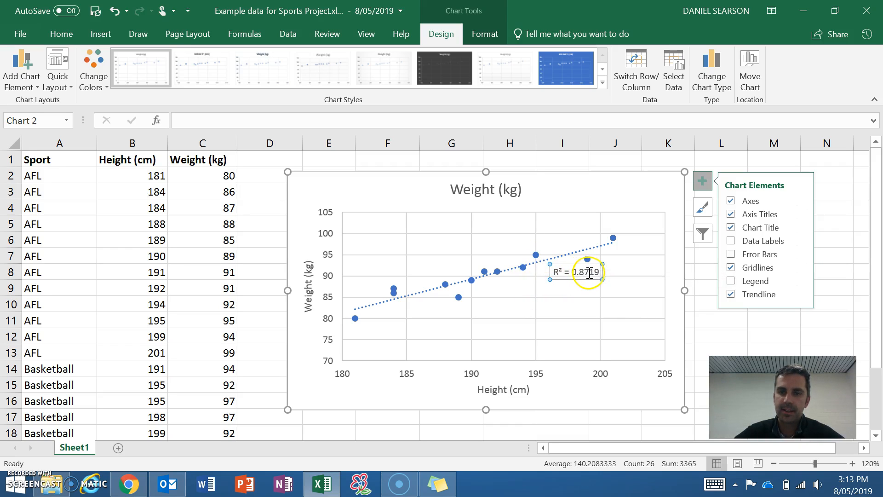
pyautogui.click(672, 303)
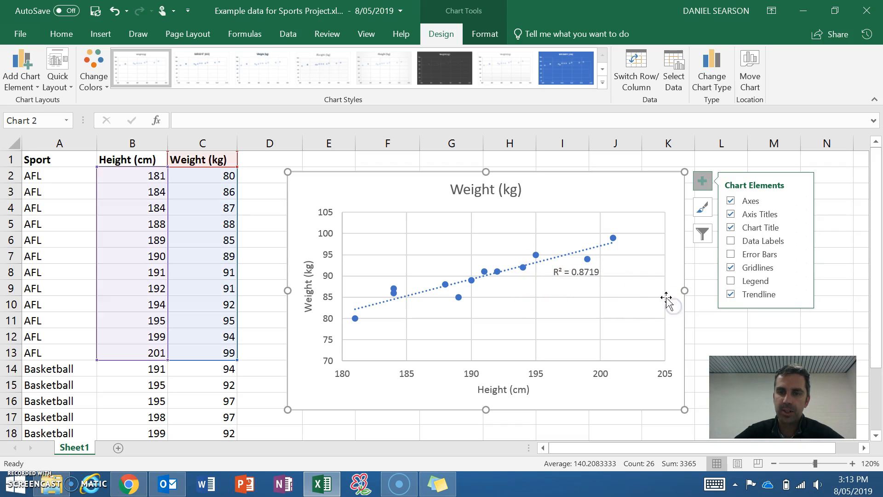